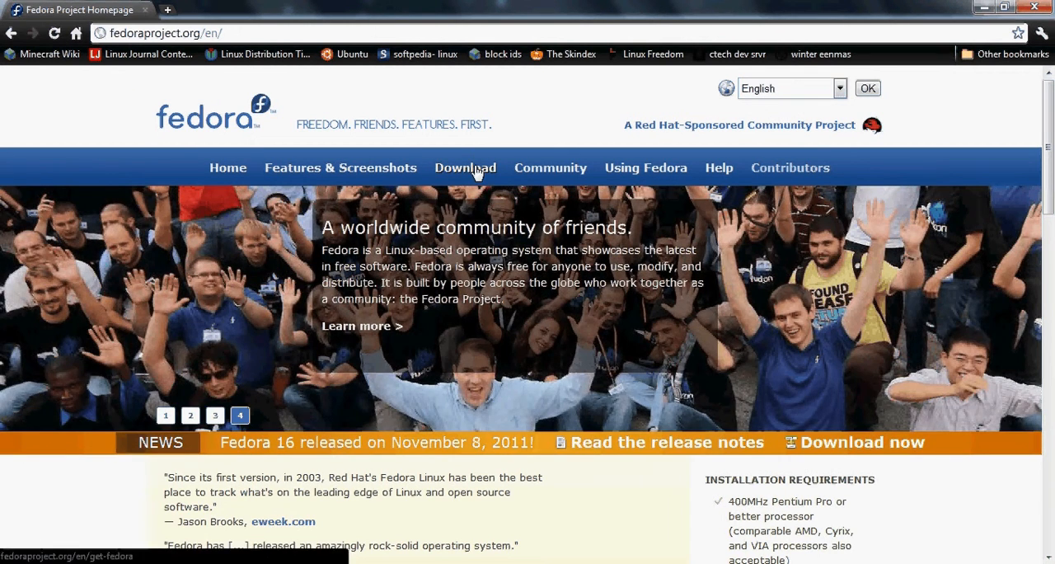
Step: Open the Fedora download page and review the Fedora 16 Desktop Edition download options
left_click(476, 172)
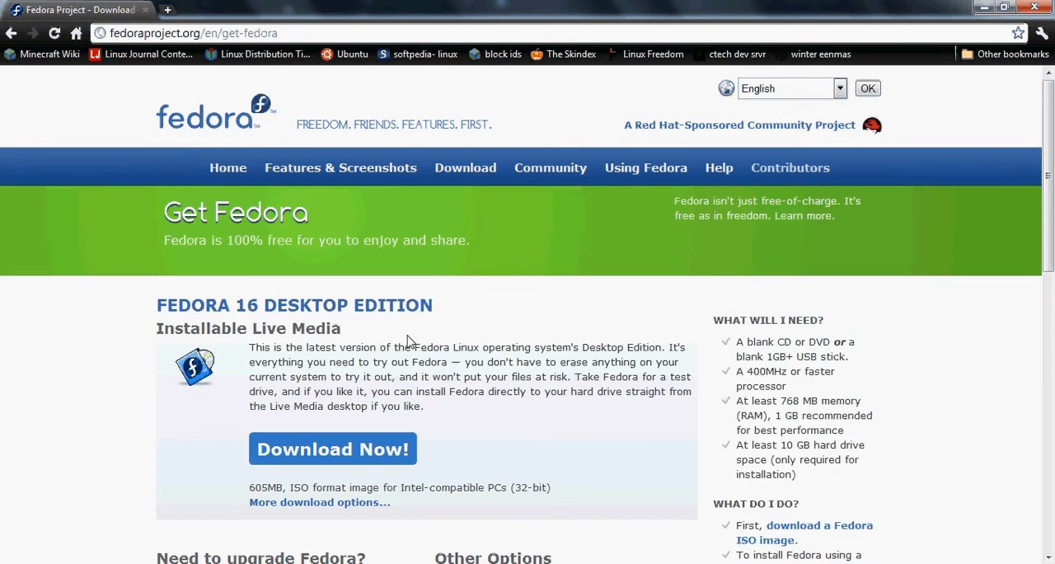
scroll(554, 442, "down", 1)
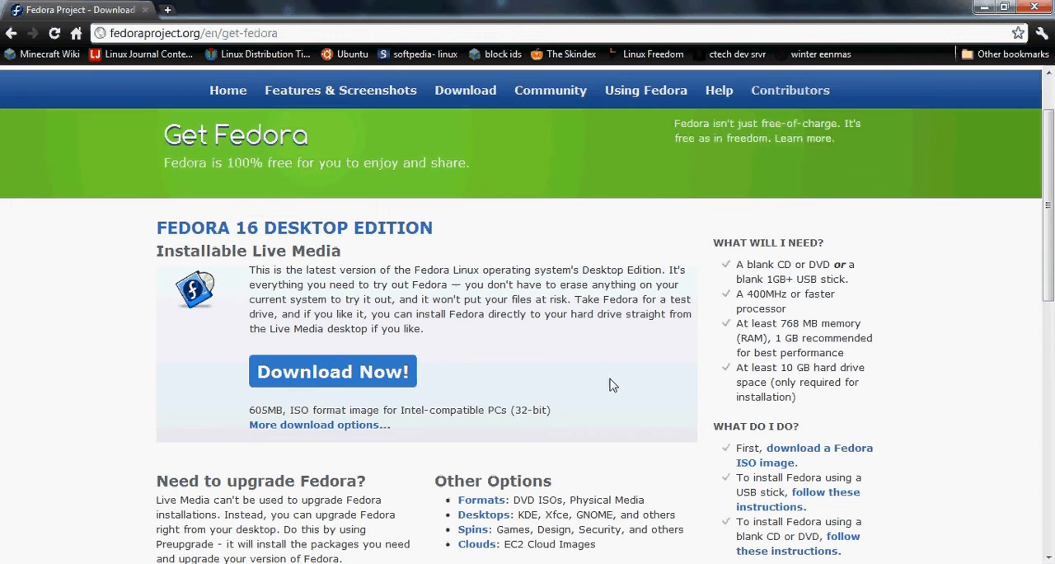
scroll(611, 385, "up", 1)
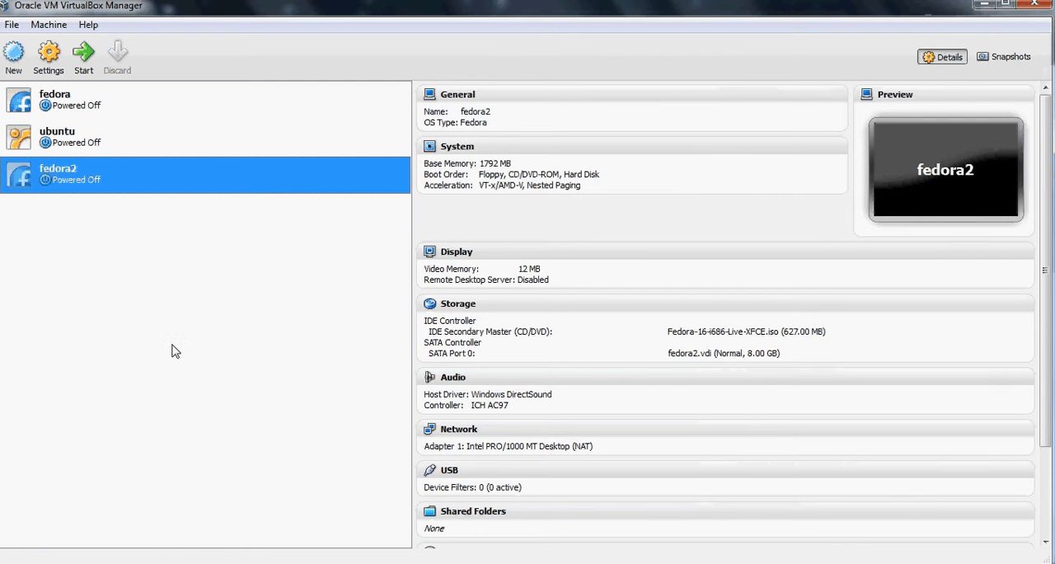
Step: Start the fedora2 virtual machine in VirtualBox, show it in full screen and boot Fedora 16
left_click(84, 59)
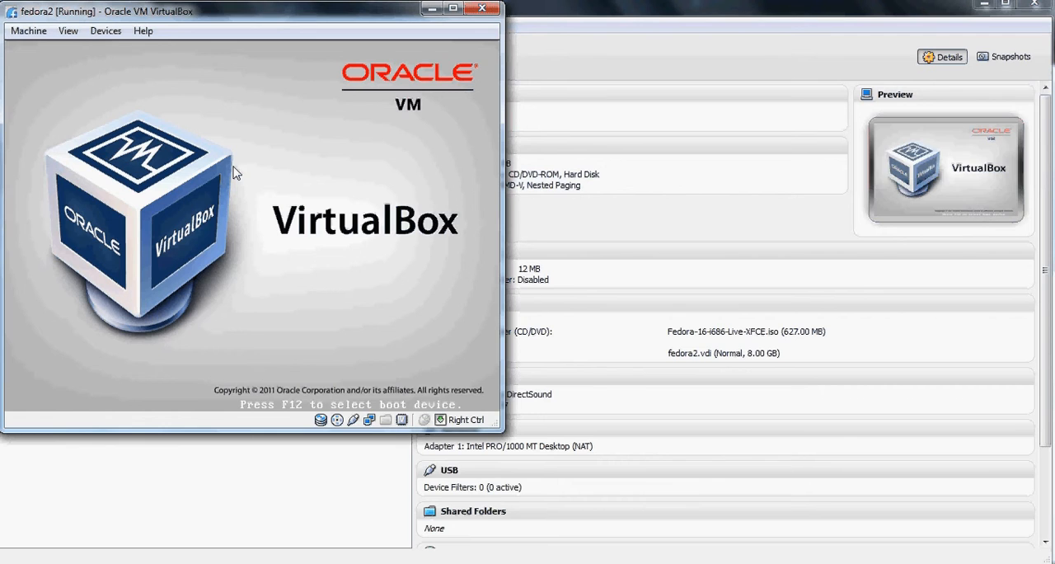
key("ctrl+f")
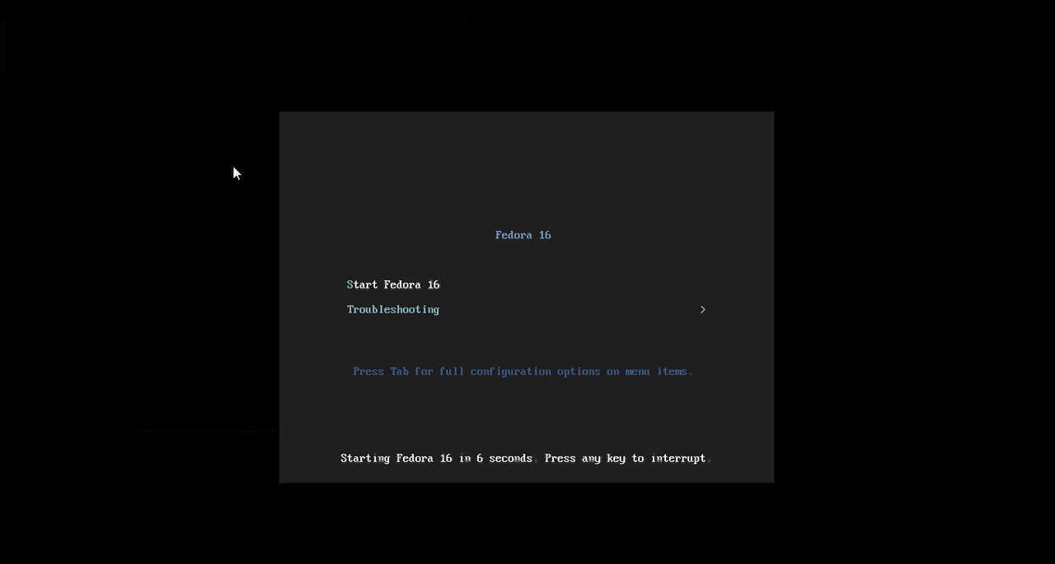
key("Return")
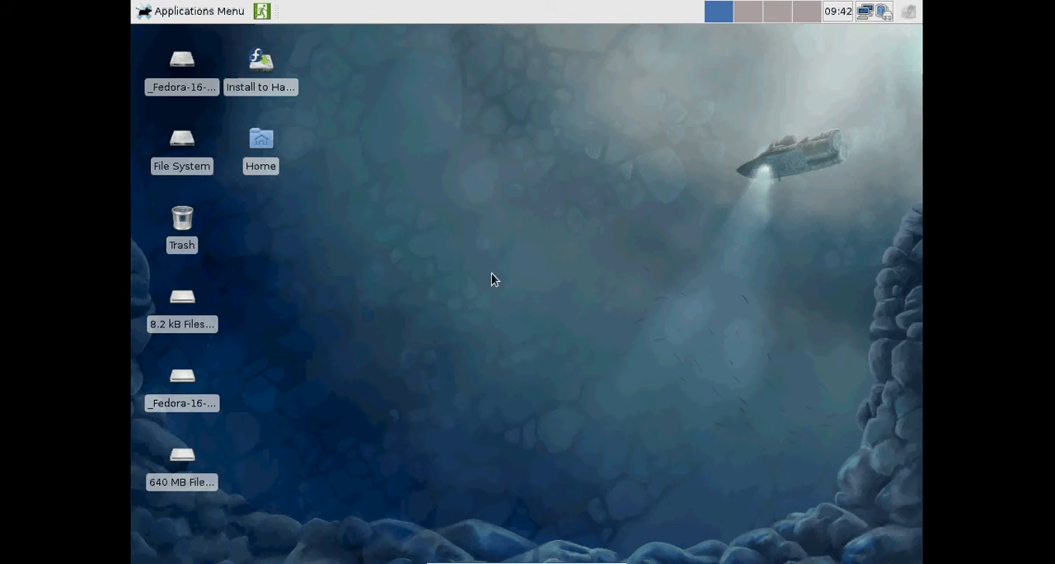
Step: Launch the hard drive installer with the U.S. English keyboard and Basic Storage Devices, discarding any data on the virtual disk
double_click(276, 76)
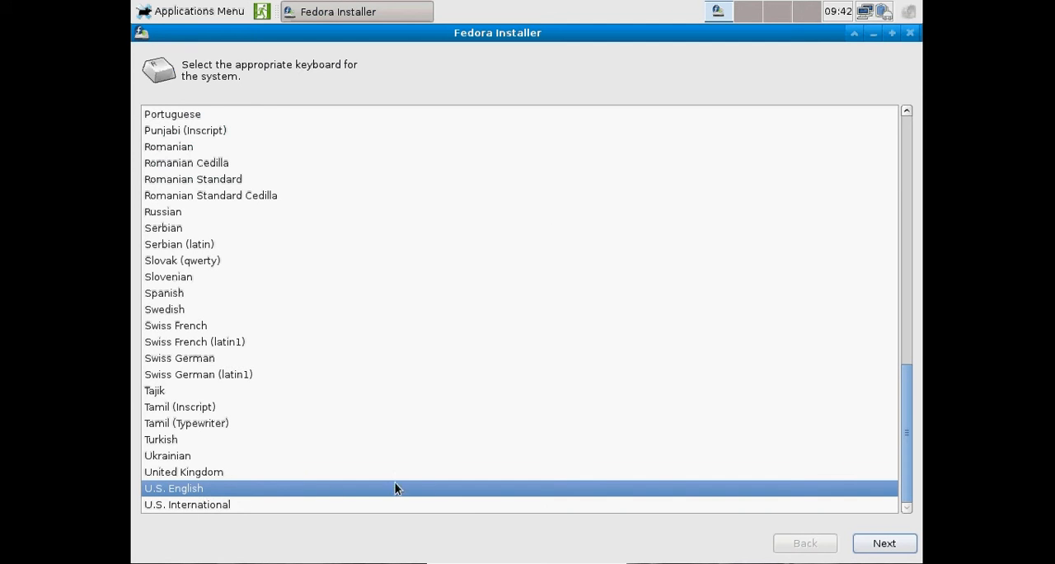
left_click(901, 548)
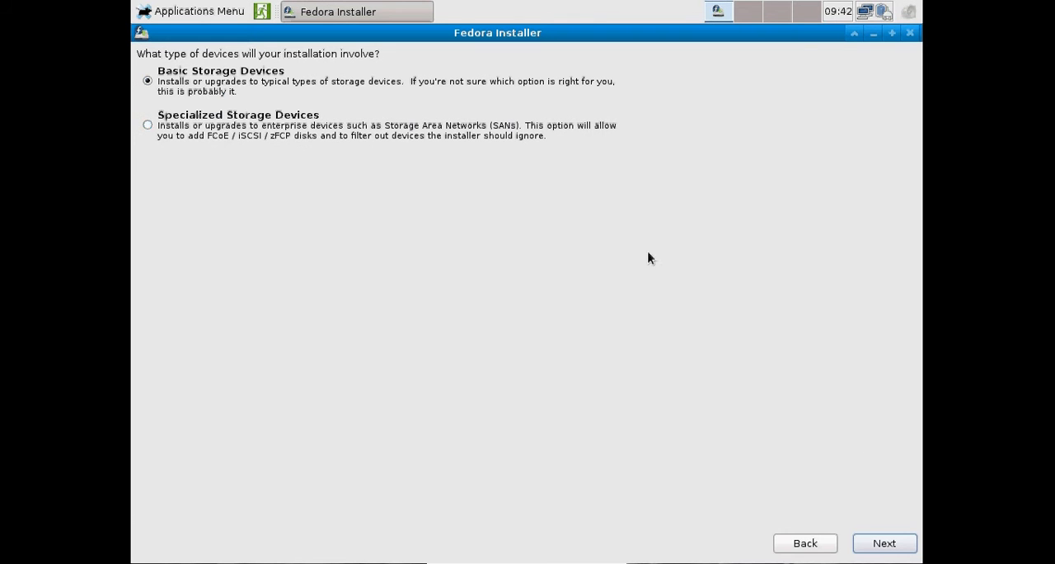
left_click(880, 550)
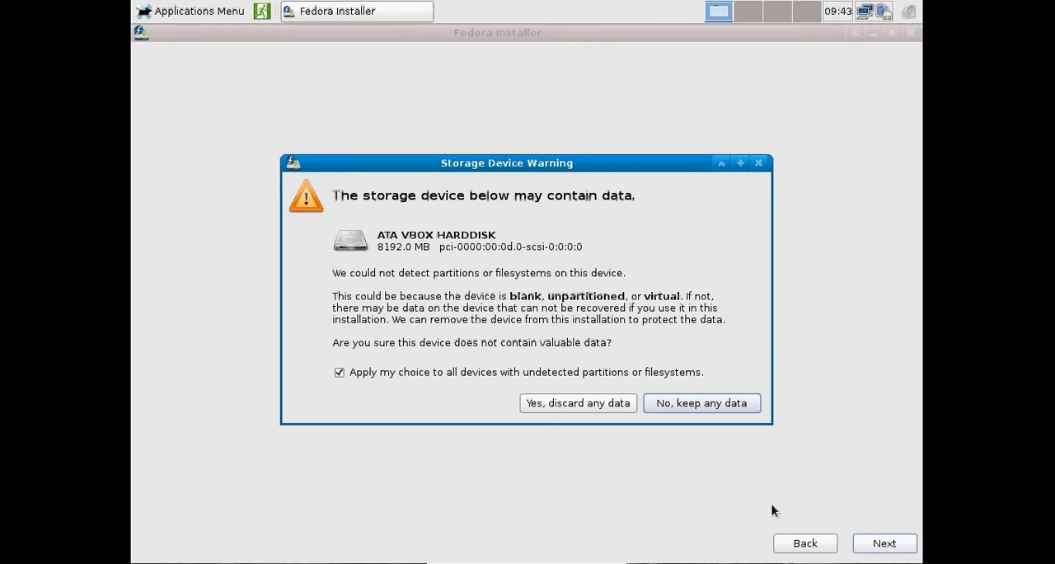
left_click(614, 404)
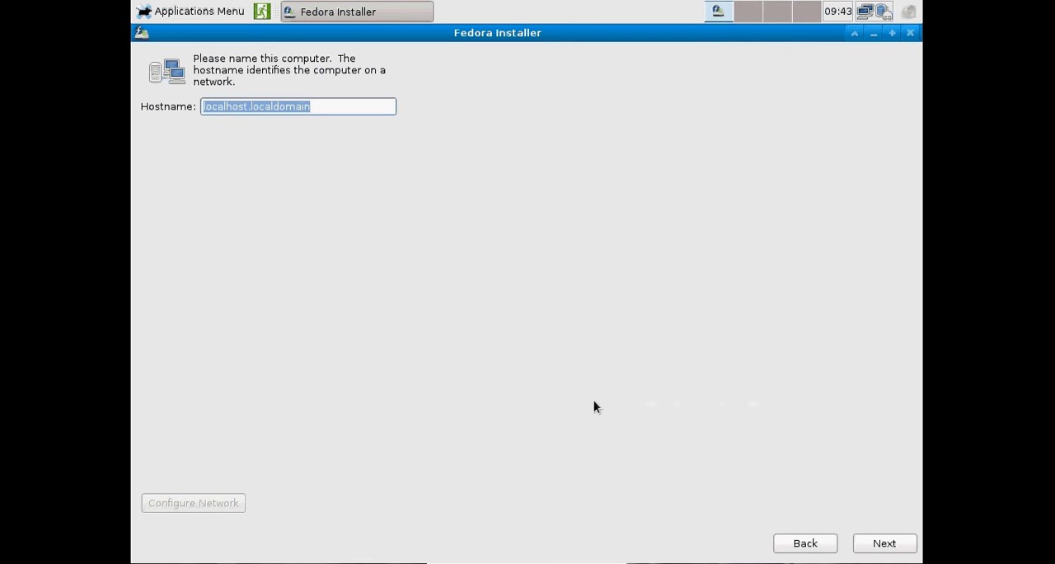
Step: Set the hostname to fedora2w and accept New York, America (Eastern Time) as the time zone
type("fedor")
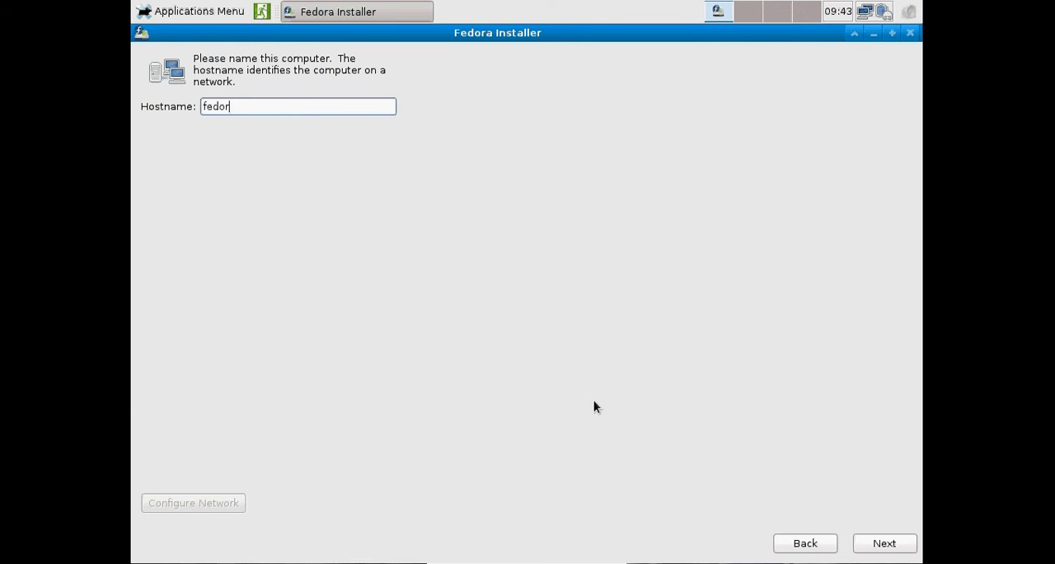
type("a2")
type("w")
left_click(887, 545)
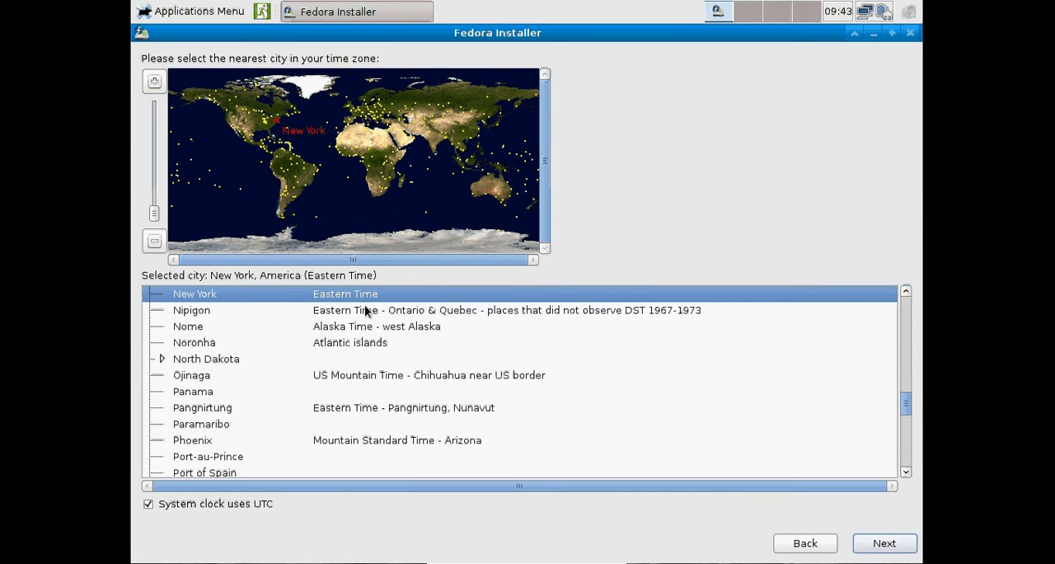
left_click(882, 545)
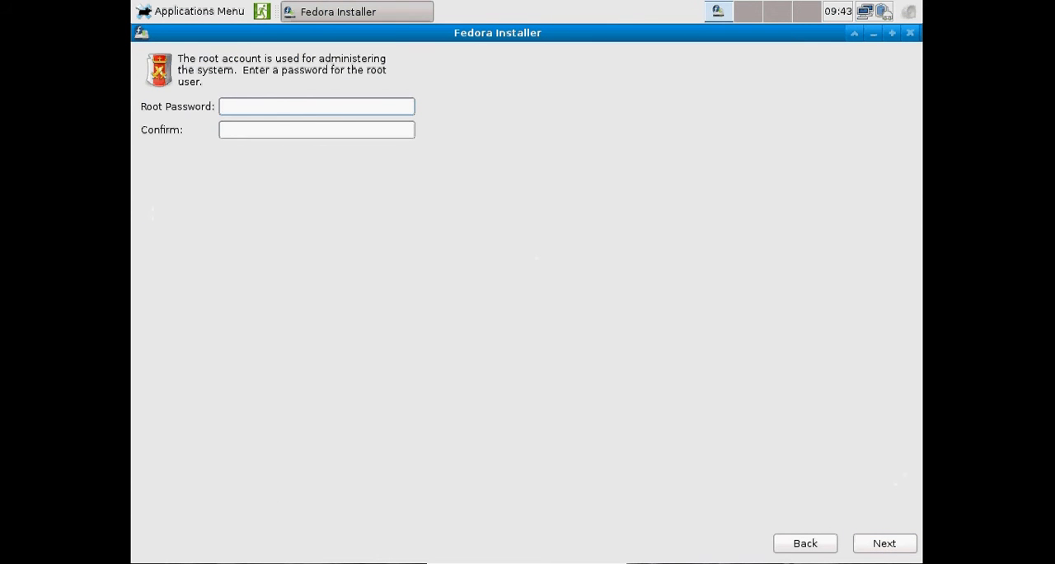
Step: Enter and confirm the root password, accepting it despite being weak
type("•••••••••••")
key("Tab")
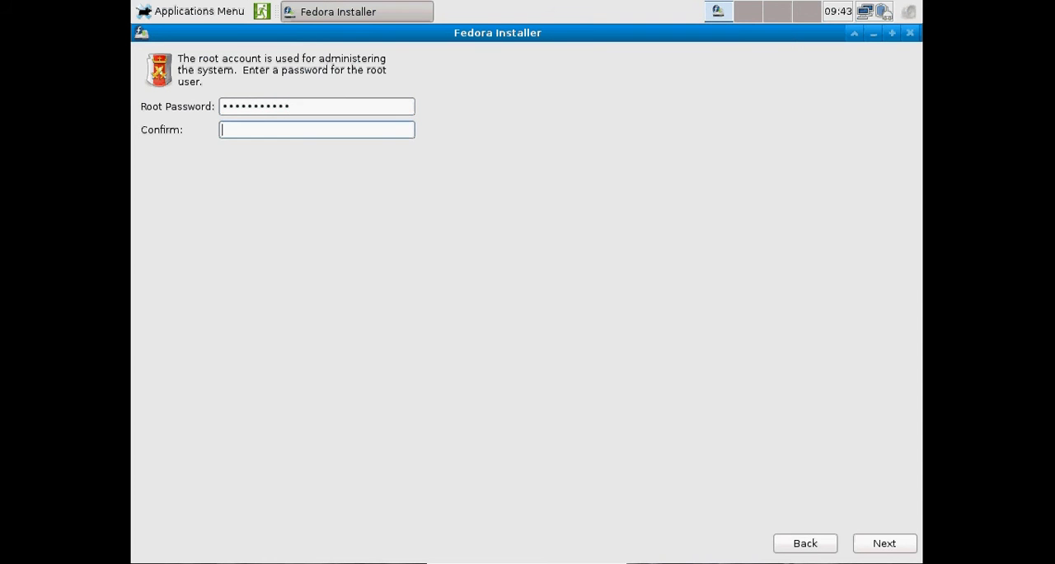
type("•••••••••••")
key("Return")
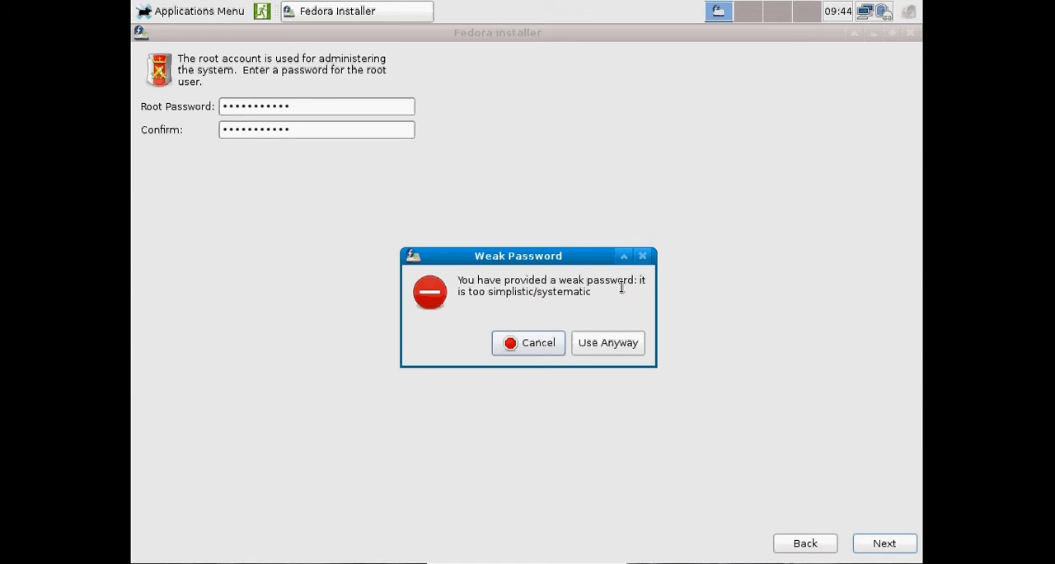
left_click(631, 346)
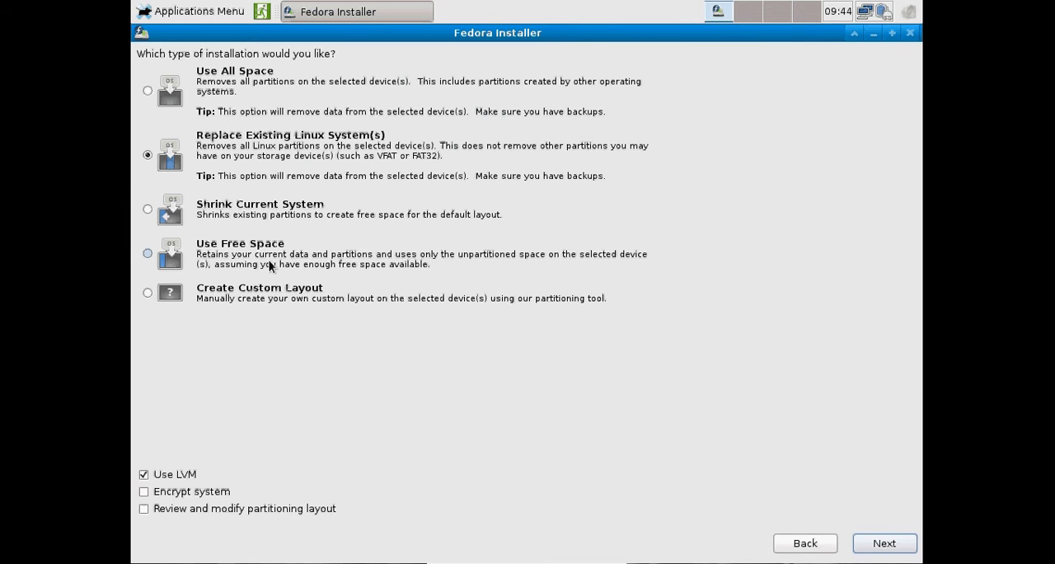
Step: Choose the Use All Space installation type, write the partitioning changes to disk and return to the VirtualBox Manager
left_click(236, 94)
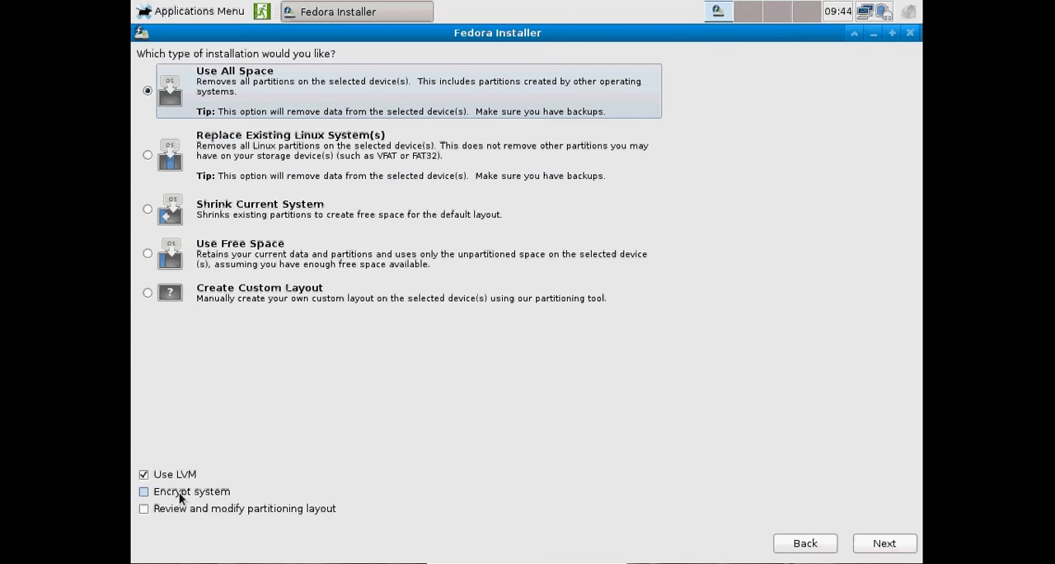
left_click(887, 543)
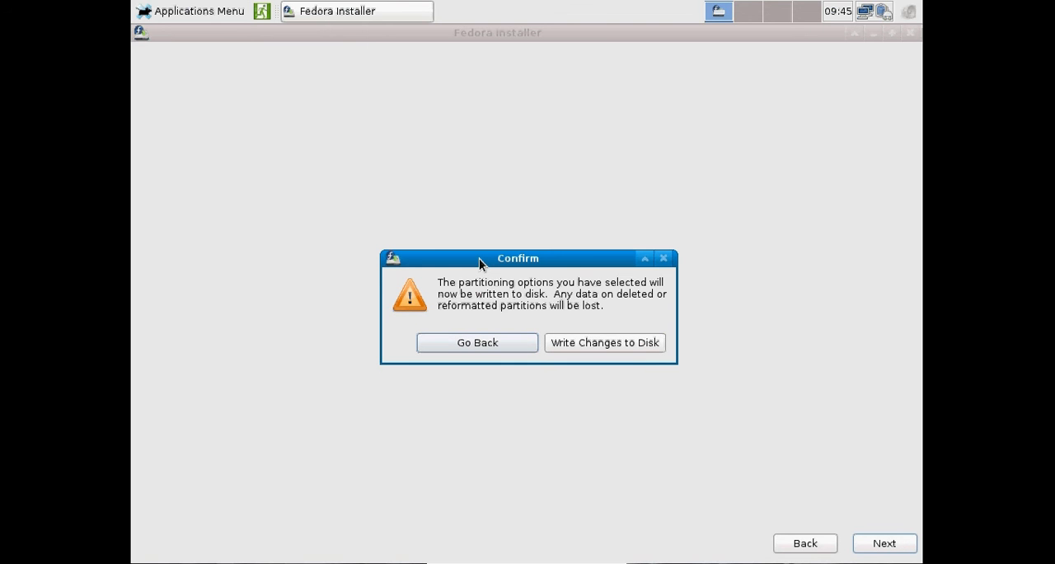
left_click(589, 343)
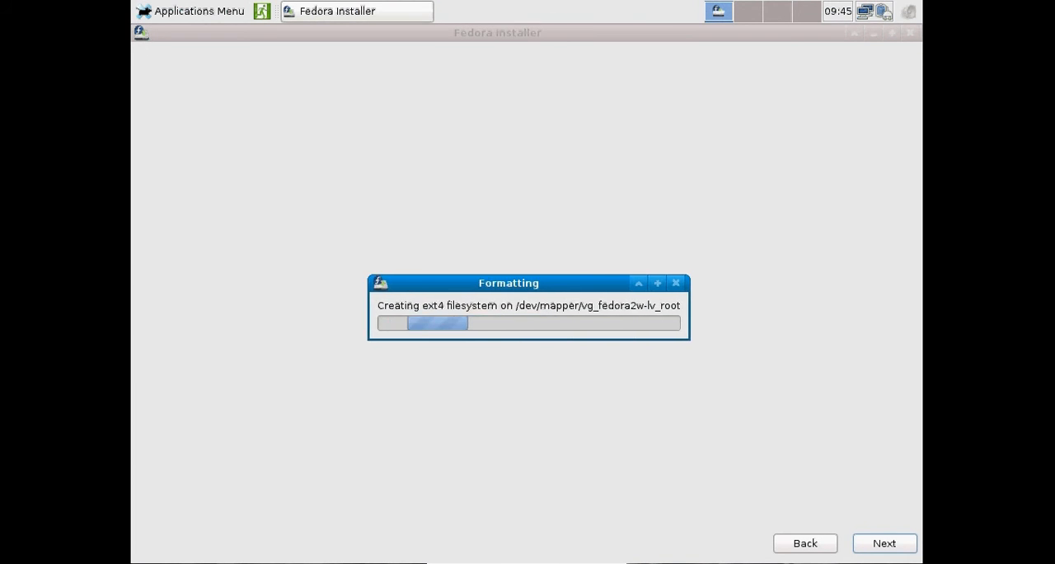
key("Control_R+f")
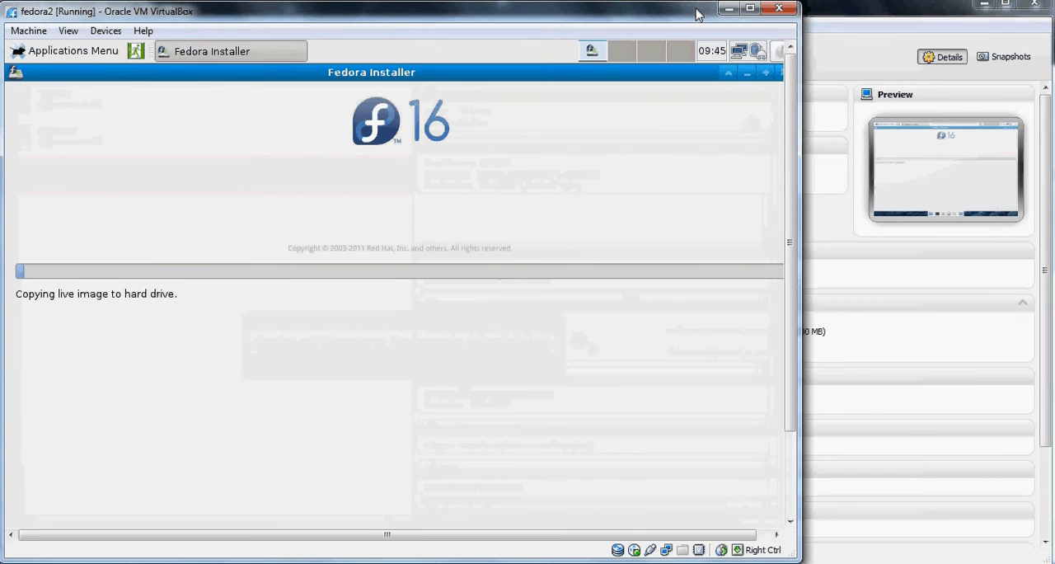
left_click(861, 9)
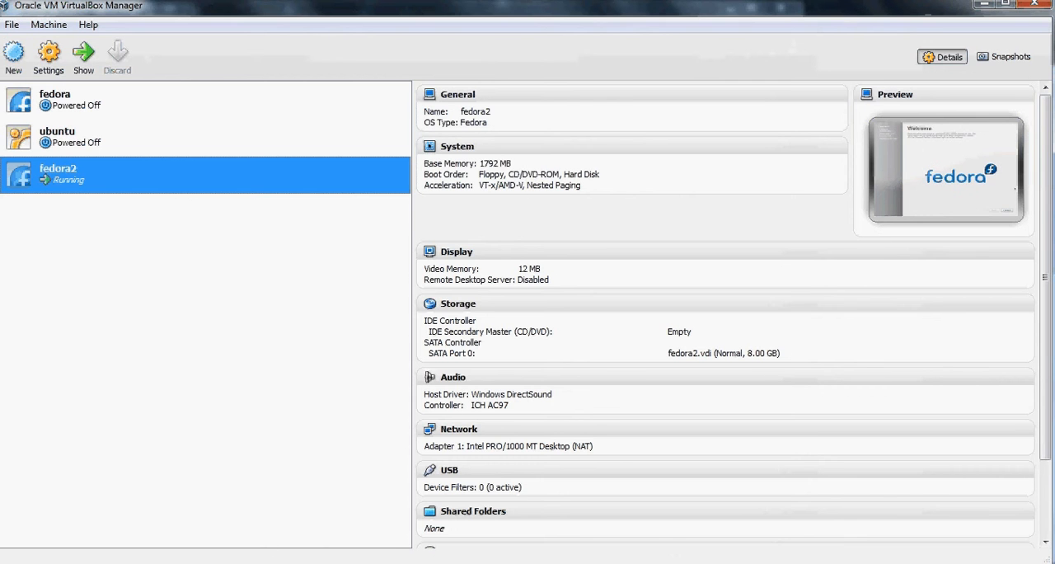
Step: Bring the fedora2 machine back in full screen and proceed through the welcome, license and date and time pages with default settings
mouse_move(326, 561)
left_click(367, 452)
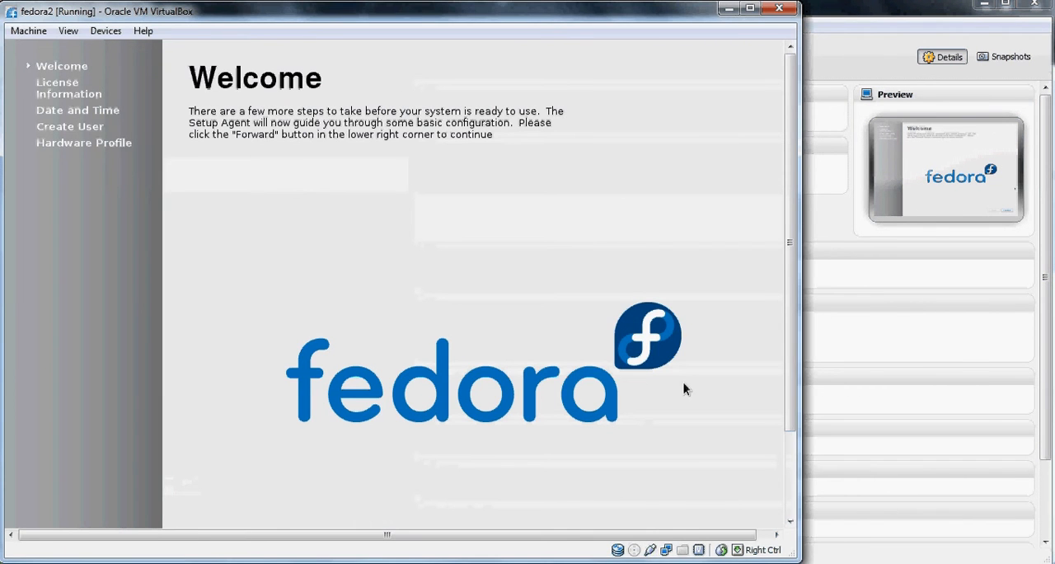
key("ctrl+f")
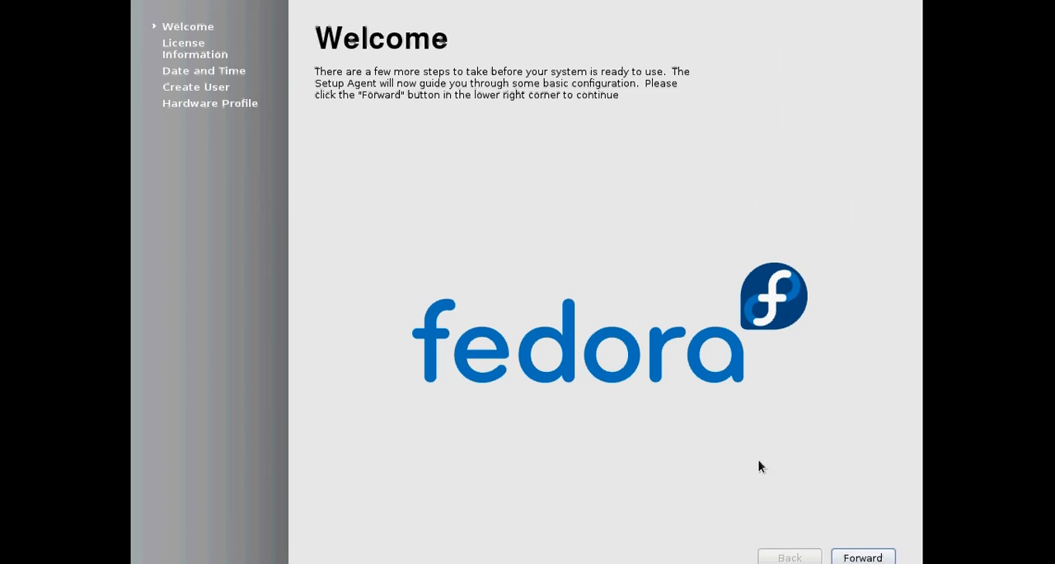
left_click(862, 558)
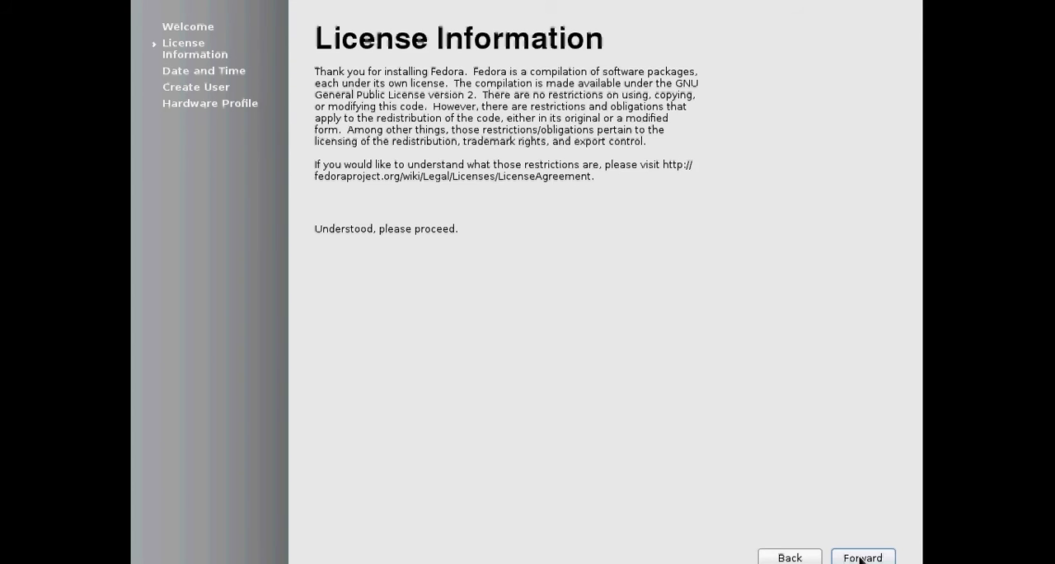
left_click(860, 559)
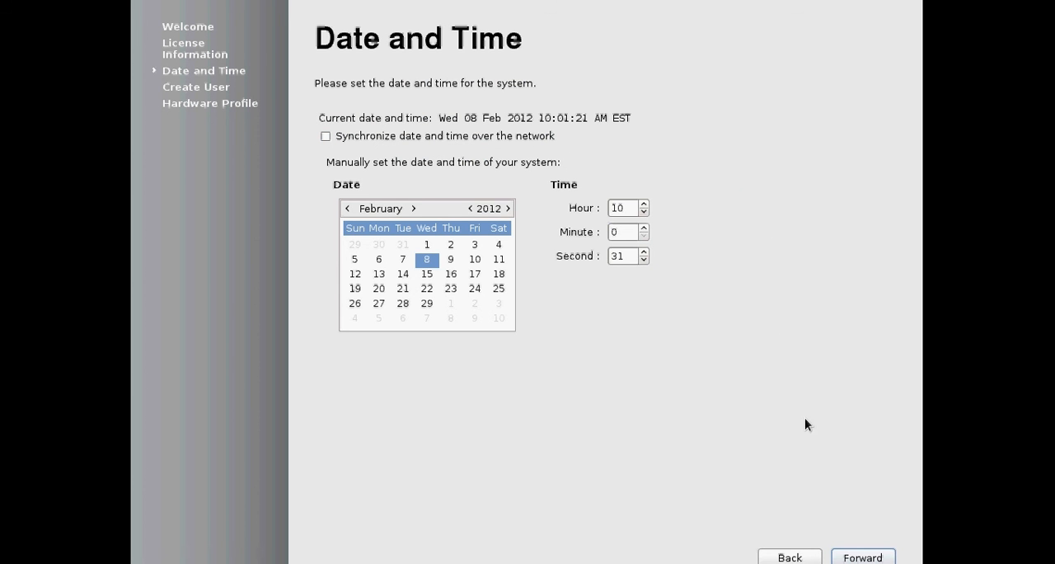
left_click(852, 560)
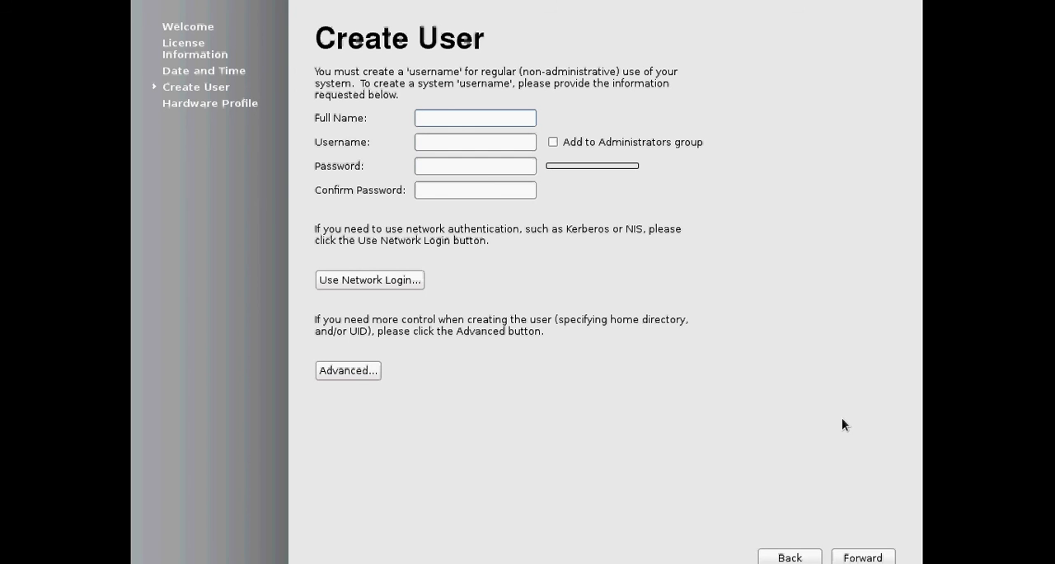
Step: Fill in the new user's full name and username, and add the account to the Administrators group
type("themocker")
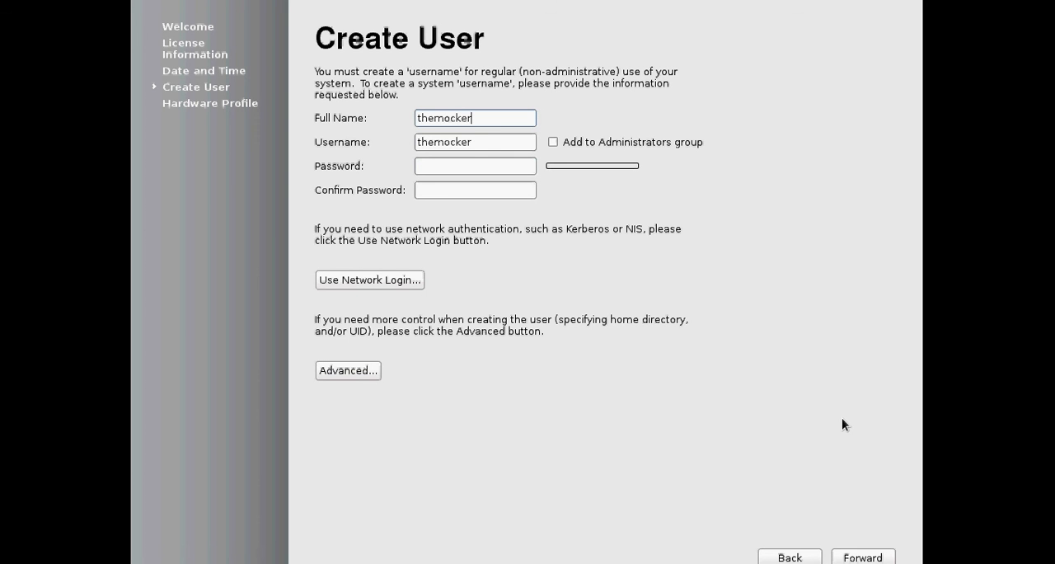
type("23")
key("Tab")
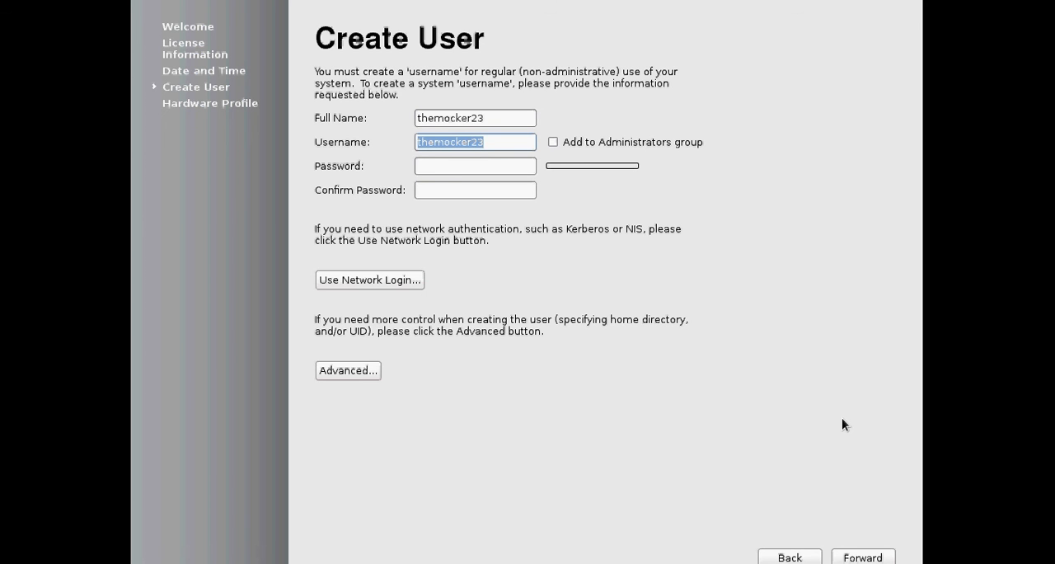
key("Tab")
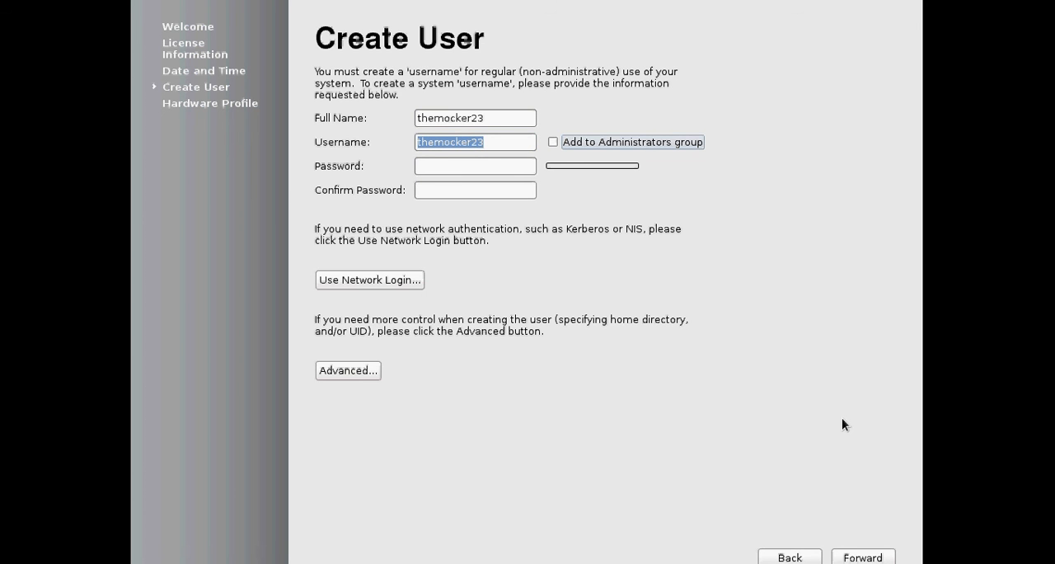
key("space")
Step: Enter and confirm the new user's account password
key("Tab")
type("•••")
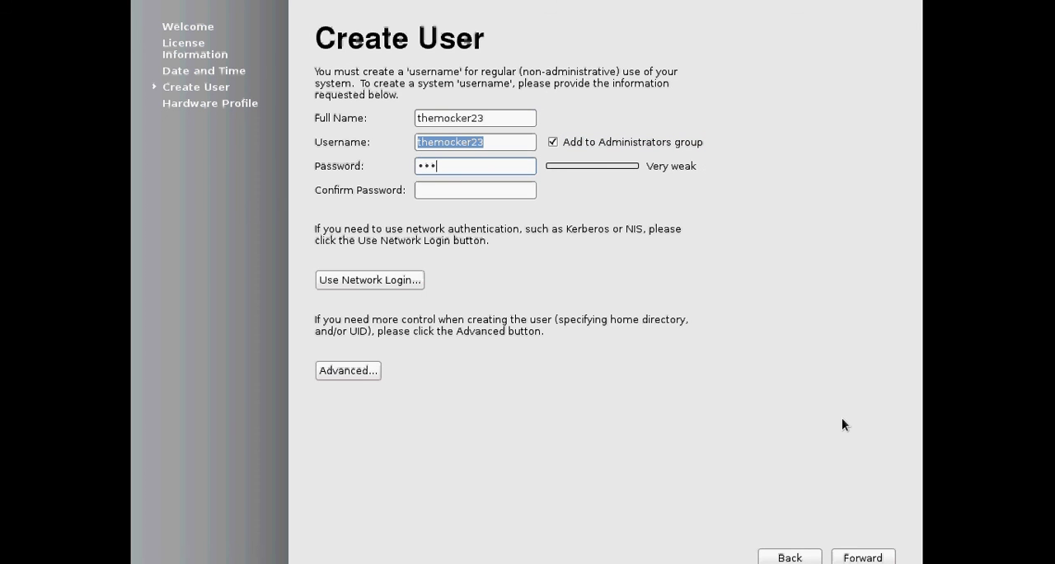
type("••••••")
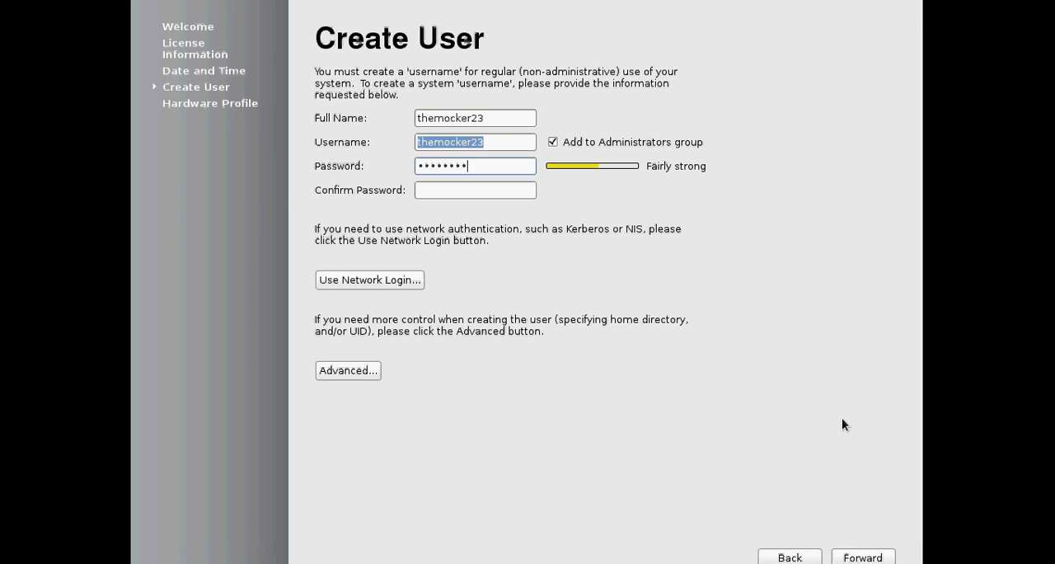
type("••")
key("Tab")
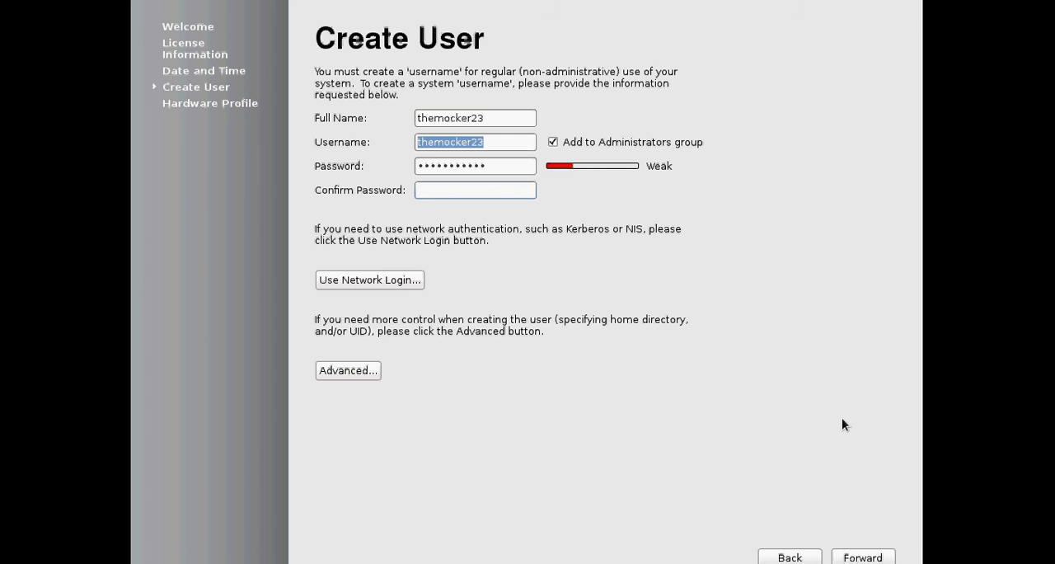
type("•••••••••••")
Step: Submit the new user account and finish the setup without sending the hardware profile
left_click(884, 558)
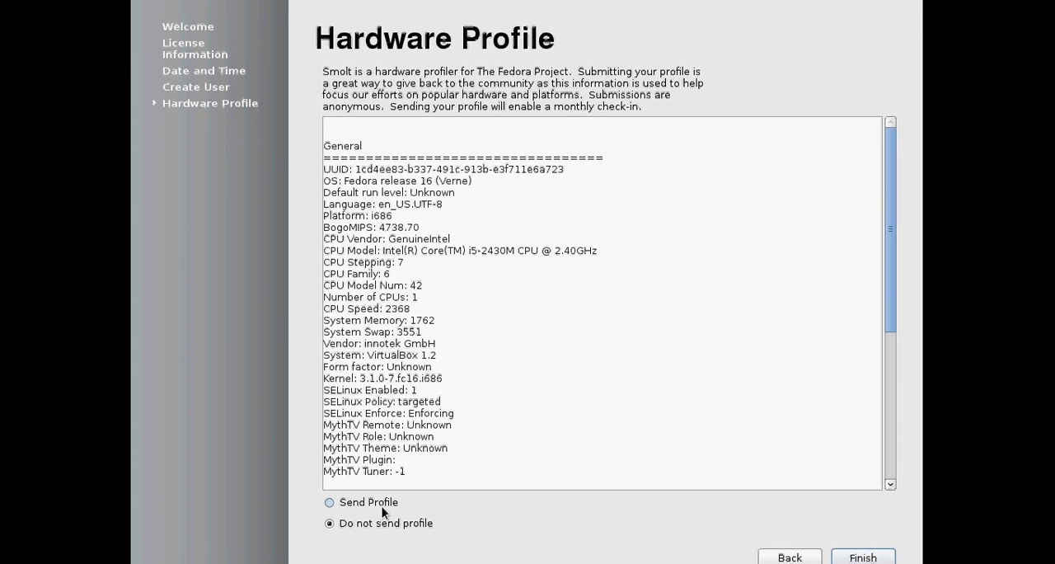
left_click(874, 558)
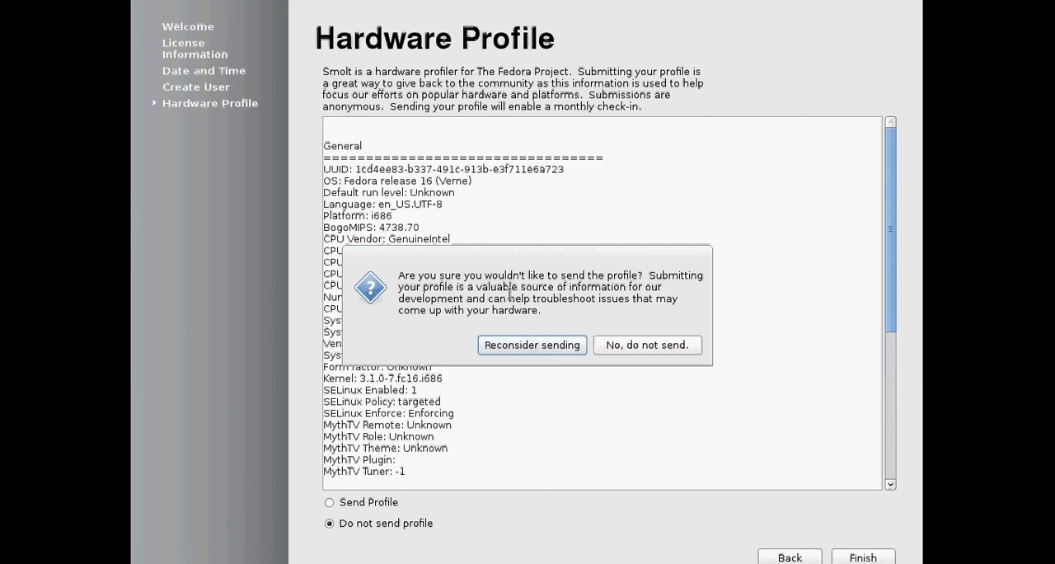
left_click(647, 346)
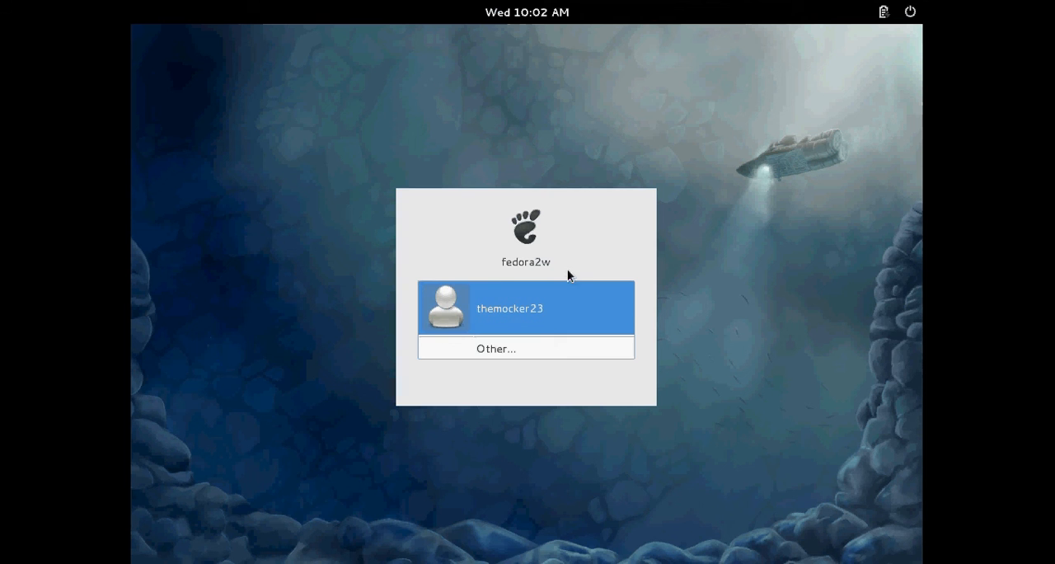
Step: Log in to the newly created user account with its password
left_click(521, 307)
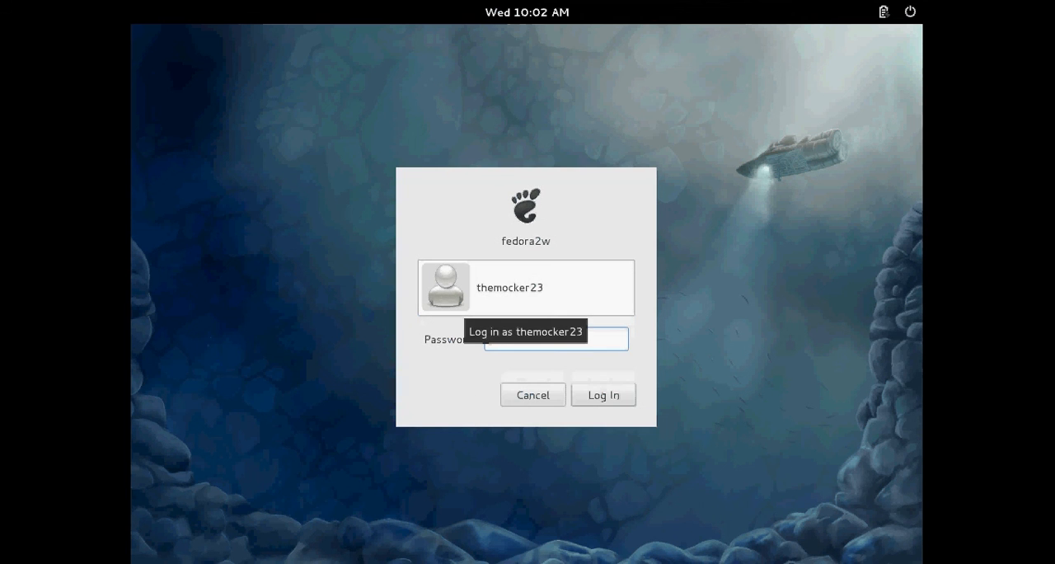
type("***********")
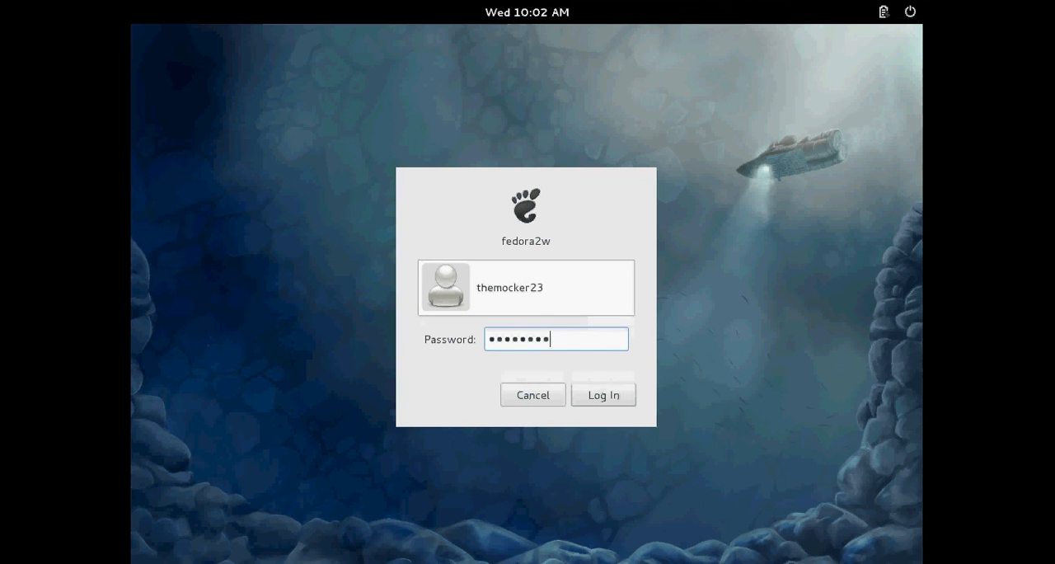
key("Return")
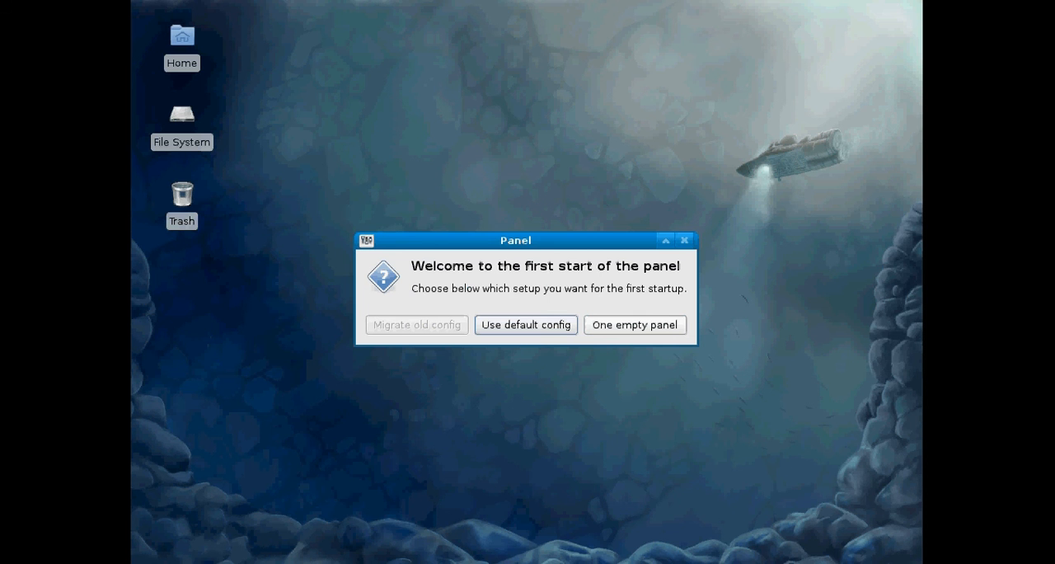
Step: Set up the panel with the default config and return the virtual machine to windowed mode
left_click(540, 325)
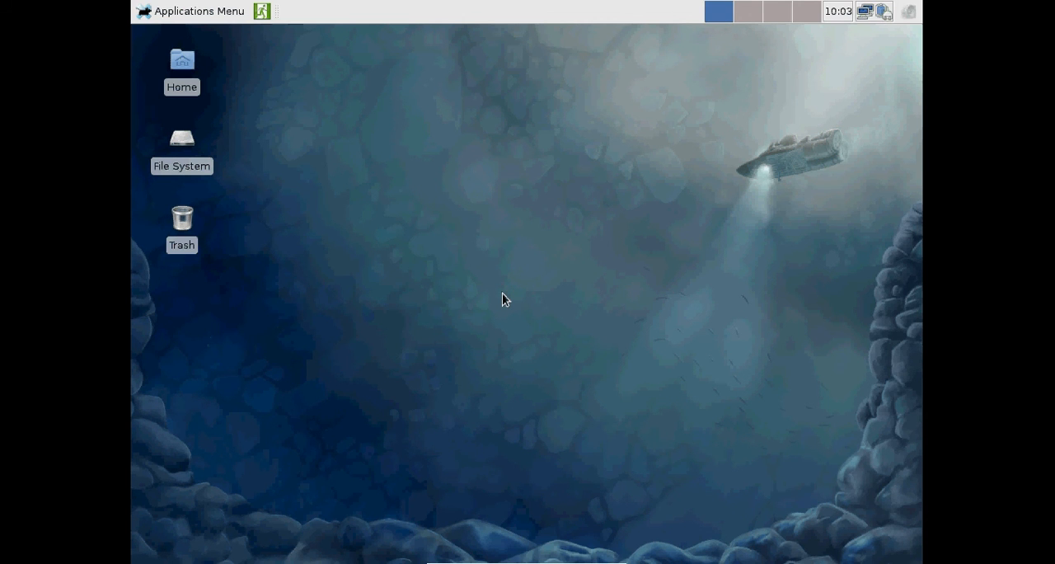
key("Control_R+f")
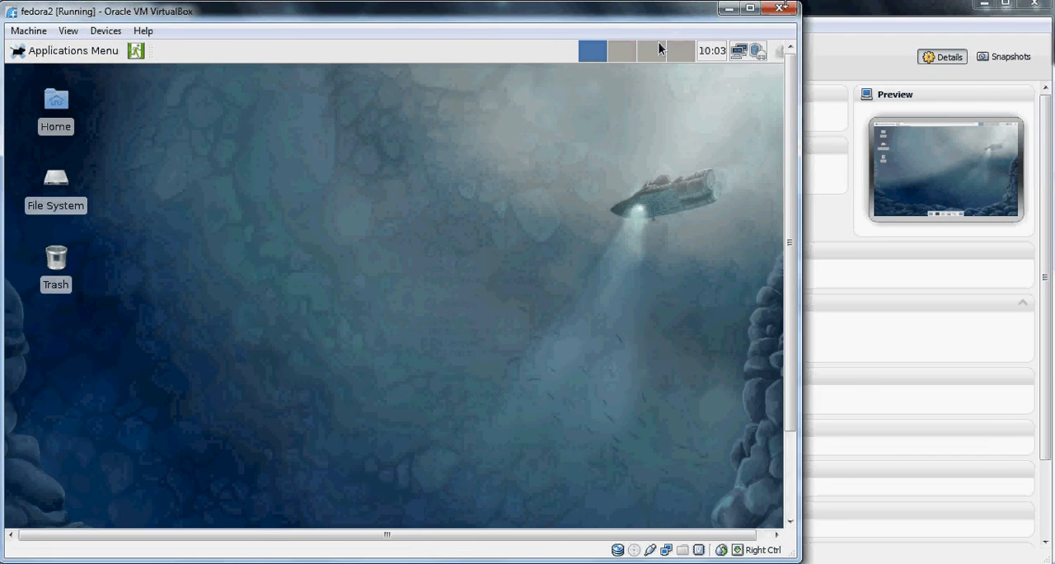